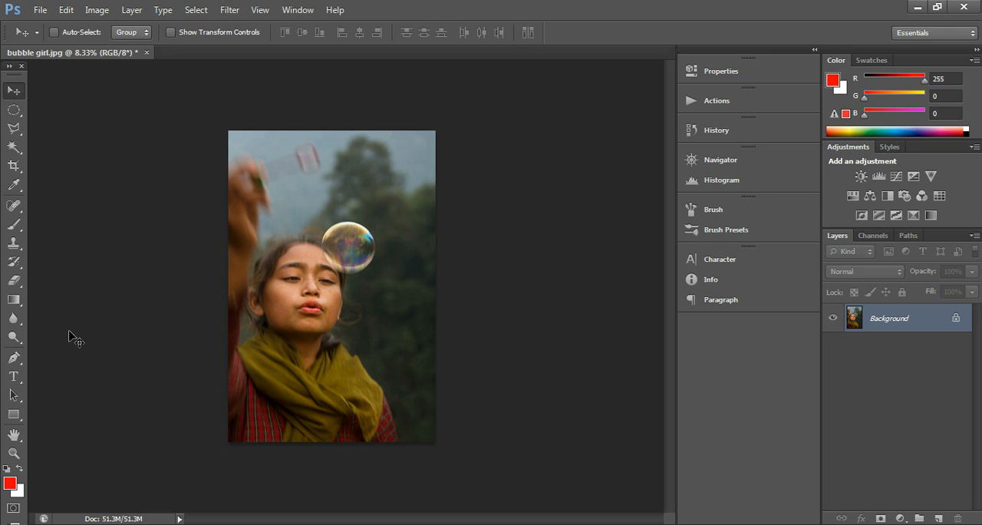
Examine the bubble girl photo's face and bubble up close, as well as the whole picture at reduced magnification
key(ctrl+plus)
key(ctrl+plus)
key(ctrl+plus)
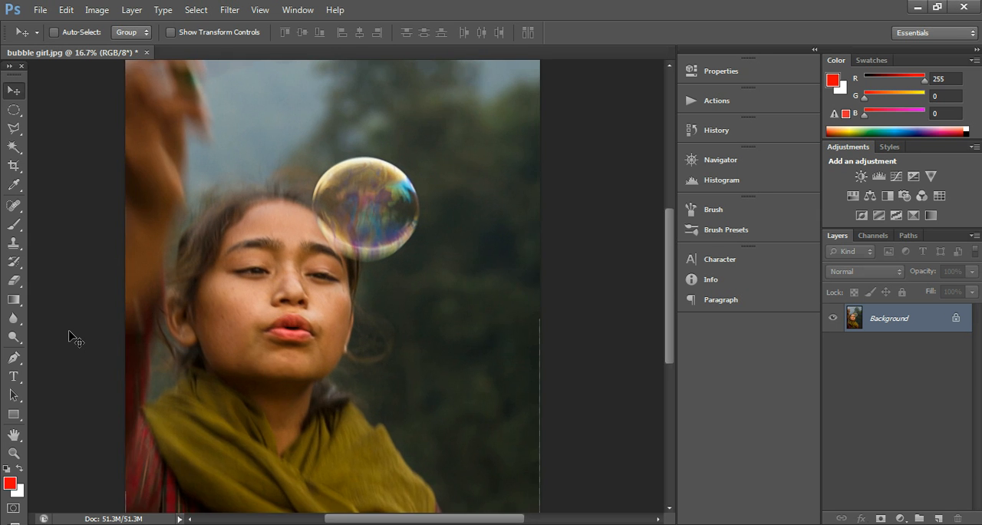
key(ctrl+plus)
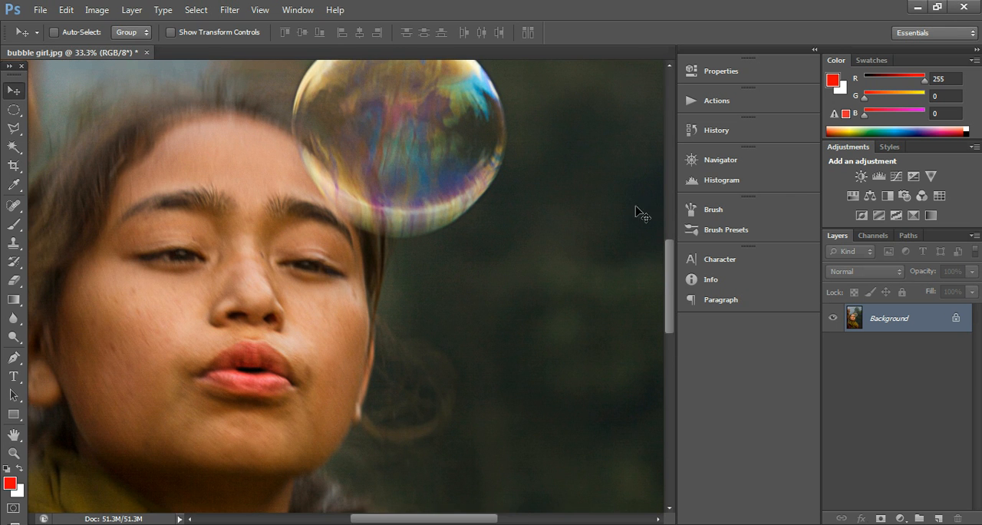
mouse_move(667, 271)
mouse_down()
mouse_move(670, 209)
mouse_move(648, 272)
mouse_up()
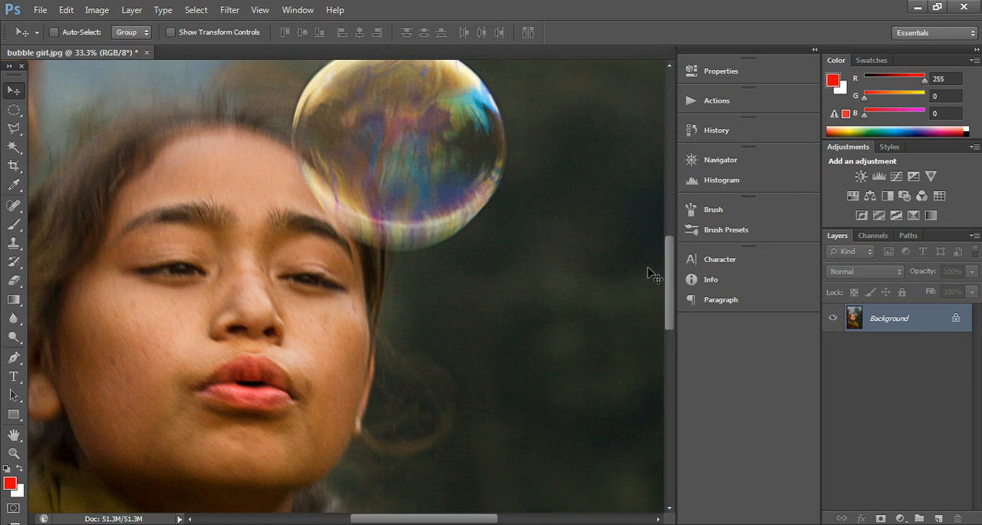
key(ctrl+minus)
key(ctrl+minus)
key(ctrl+minus)
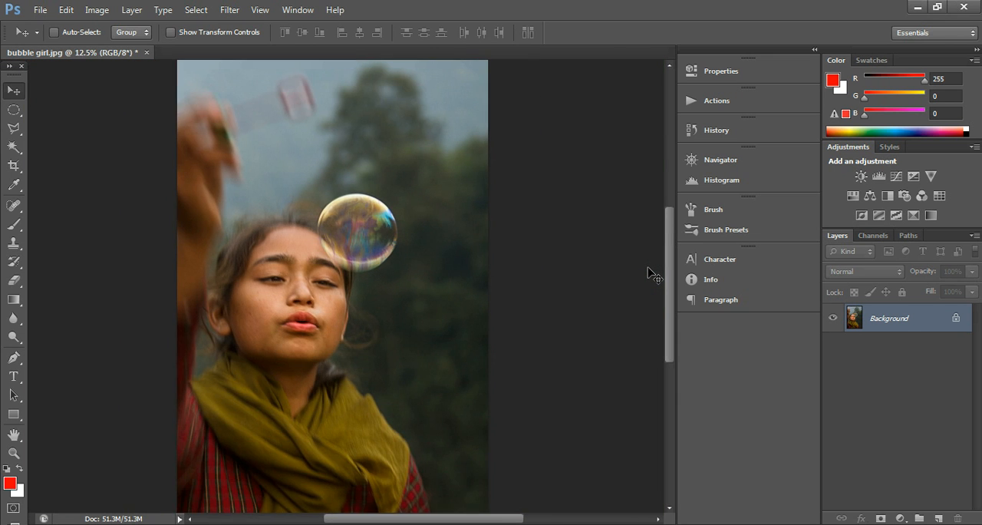
key(ctrl+minus)
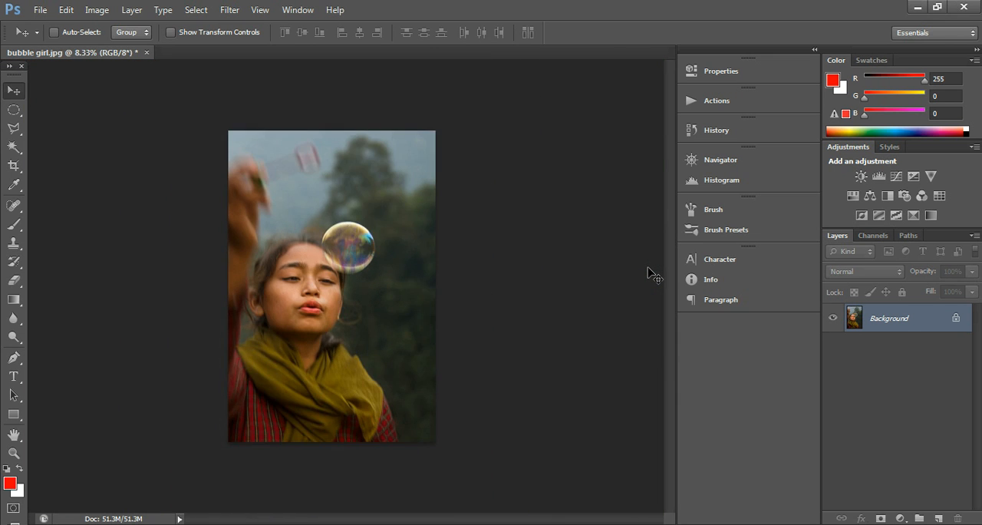
key(ctrl+plus)
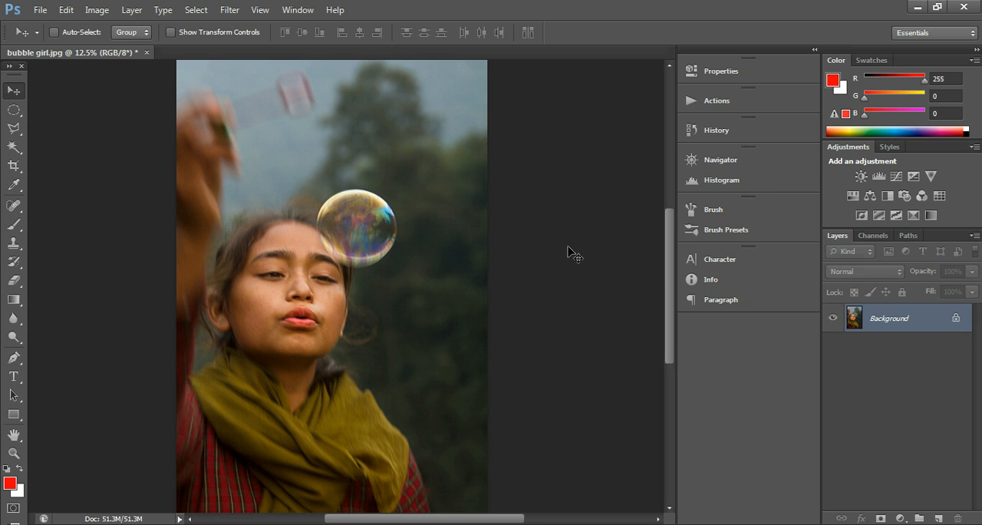
Enter a resolution of 300 pixels/inch in the photo's image size settings
click(98, 9)
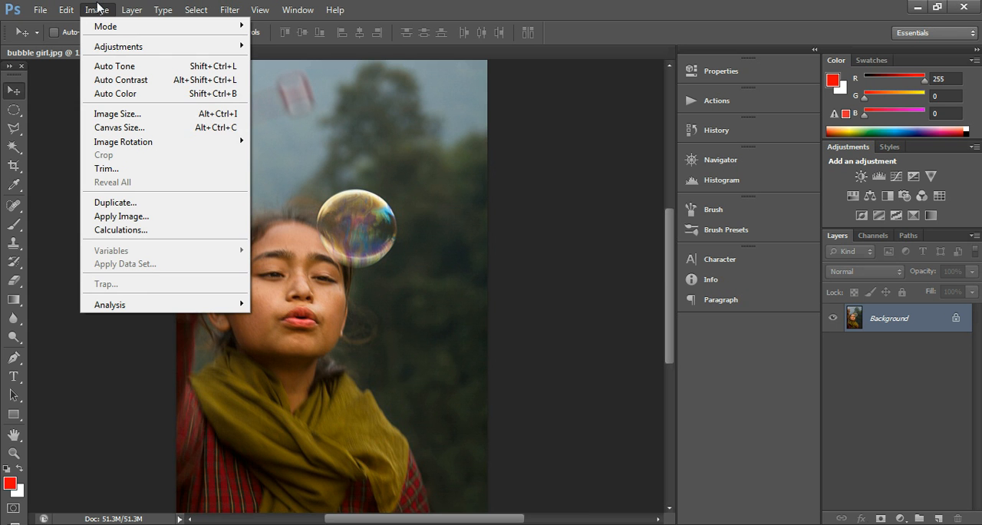
click(106, 114)
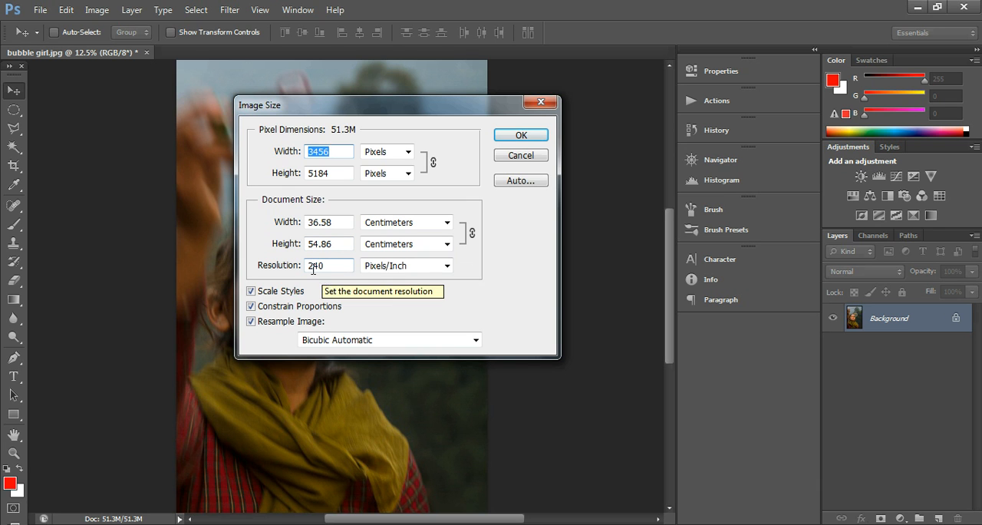
click(313, 266)
key(Right)
key(Right)
key(BackSpace)
key(BackSpace)
text(300)
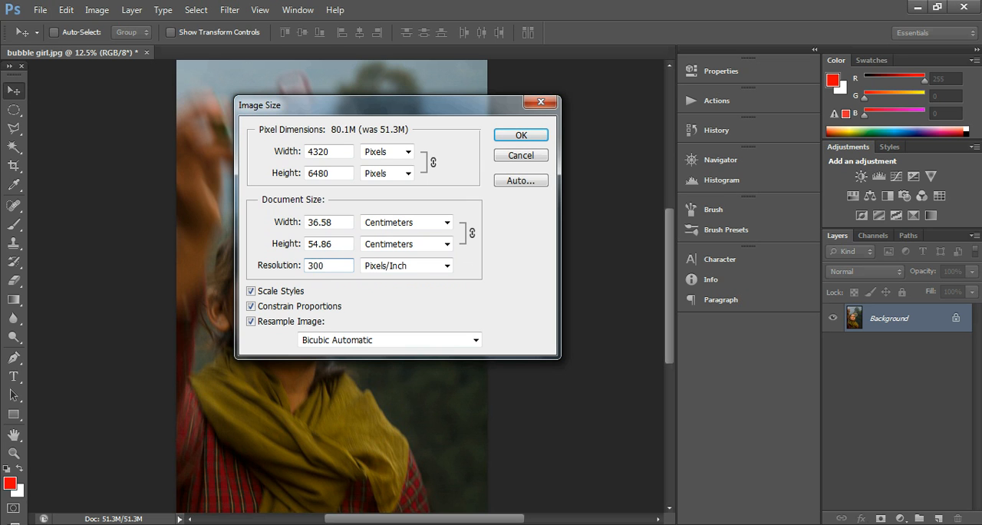
Raise the resolution to 340 pixels/inch with resampling on, and apply the new image size
key(BackSpace)
key(BackSpace)
text(40)
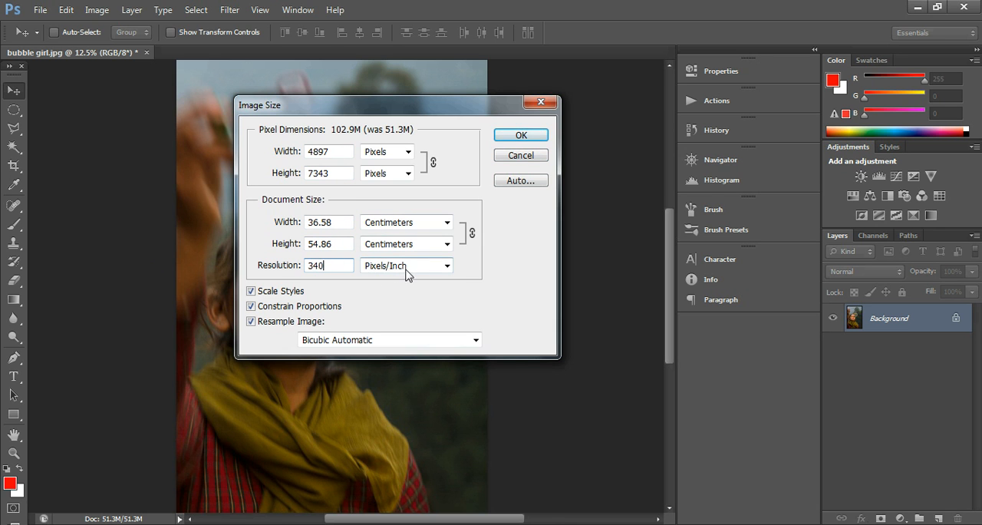
click(515, 141)
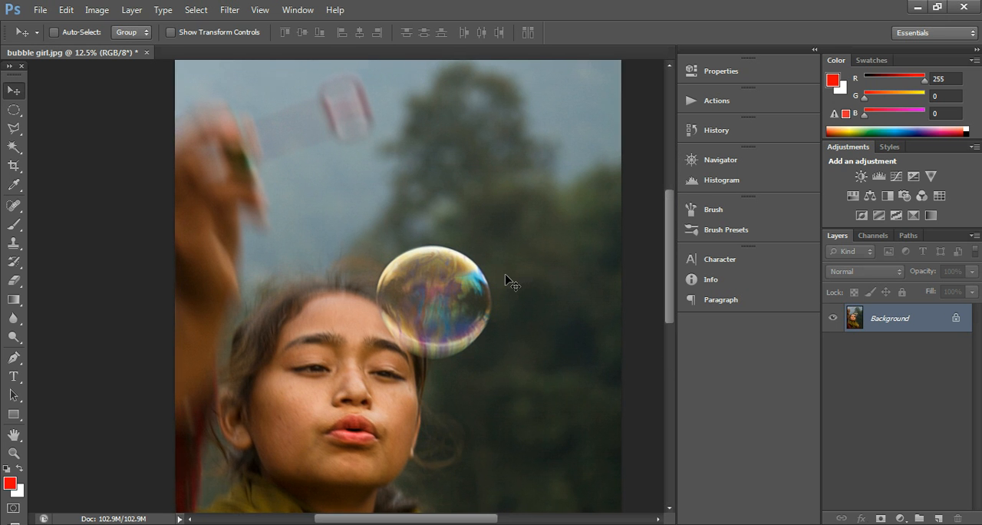
key(ctrl+plus)
key(ctrl+minus)
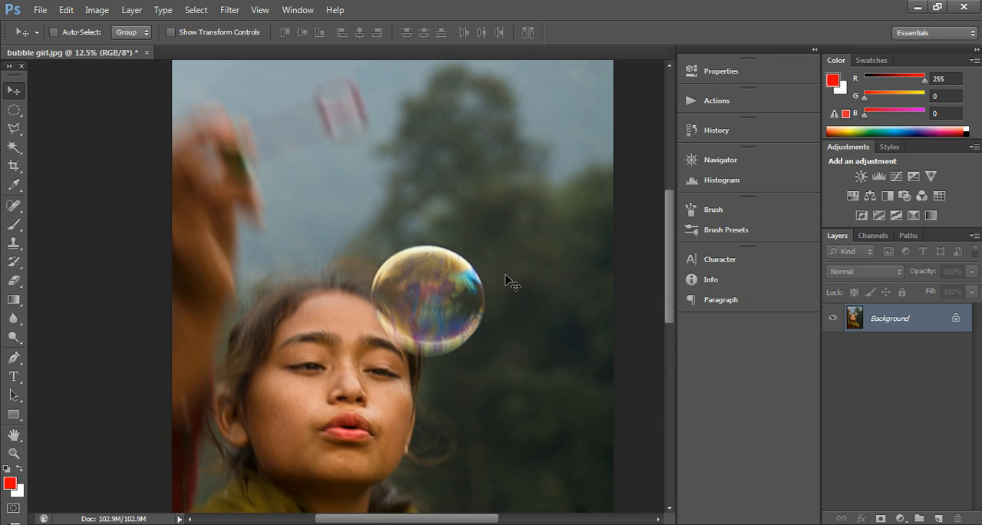
key(ctrl+minus)
key(ctrl+plus)
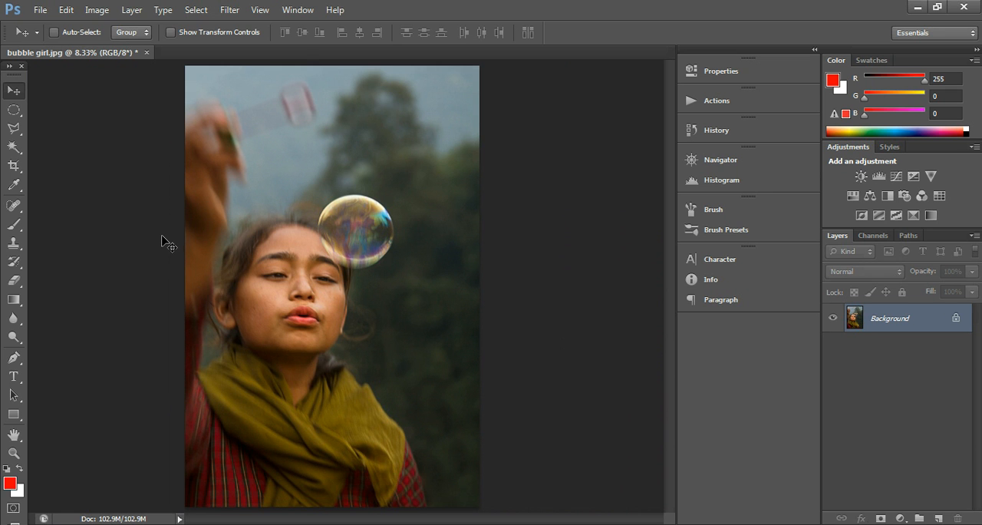
Begin saving the photo under a new file in the Exhibition folder, with TIFF as the format
click(40, 11)
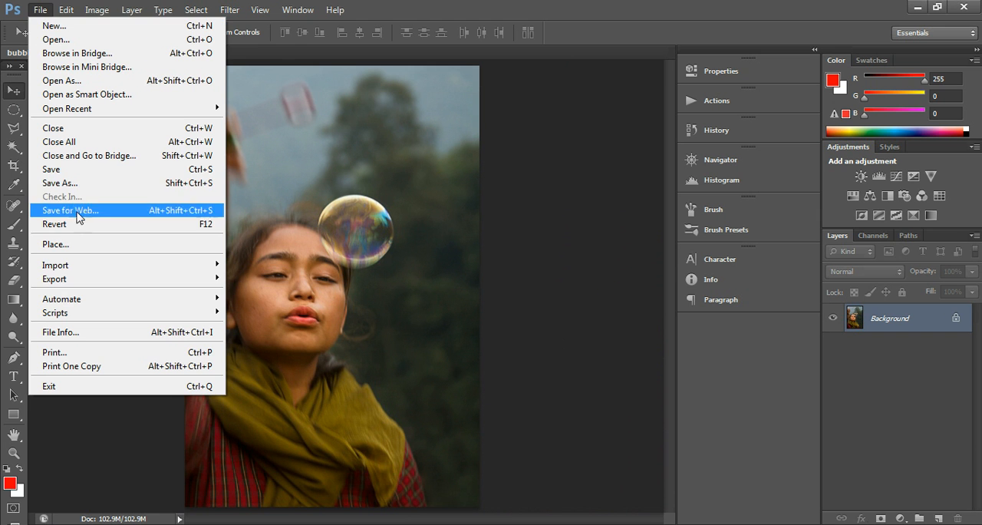
click(61, 183)
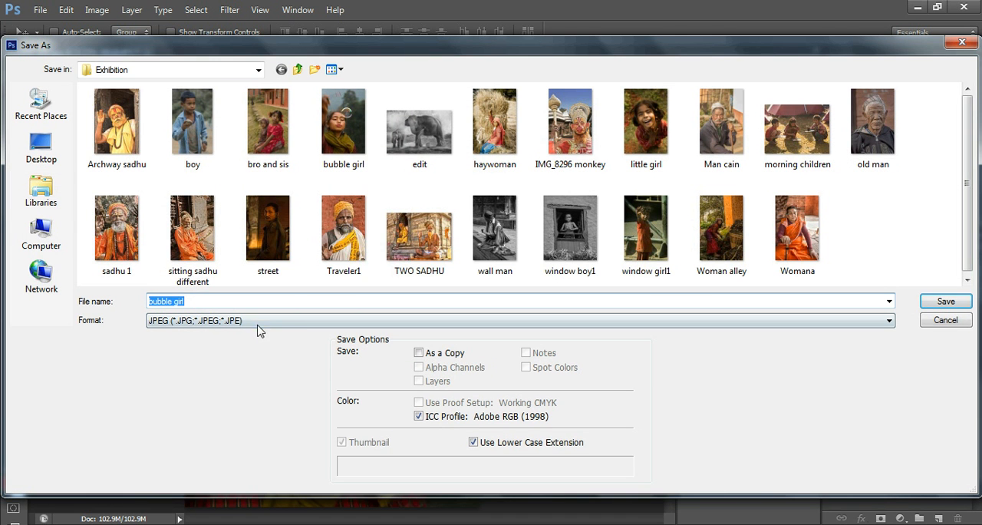
click(258, 323)
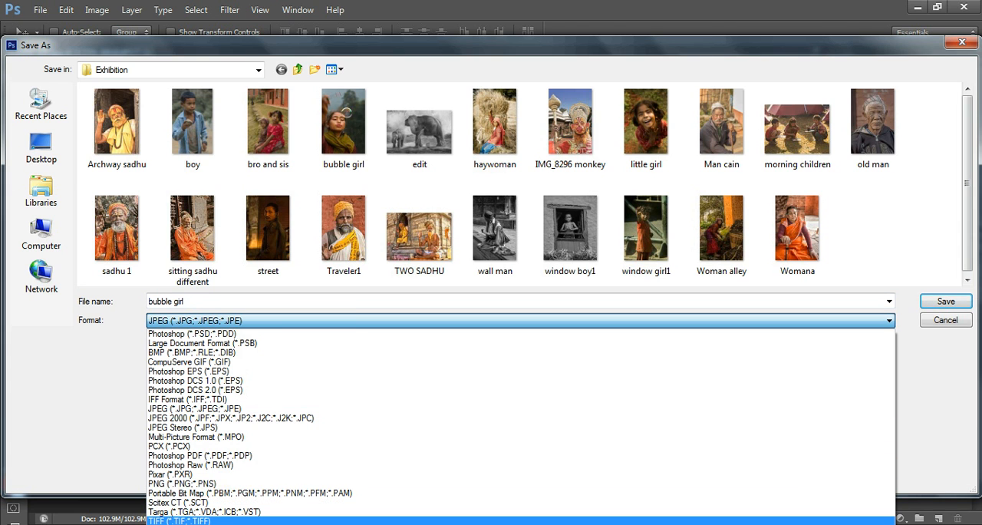
click(154, 521)
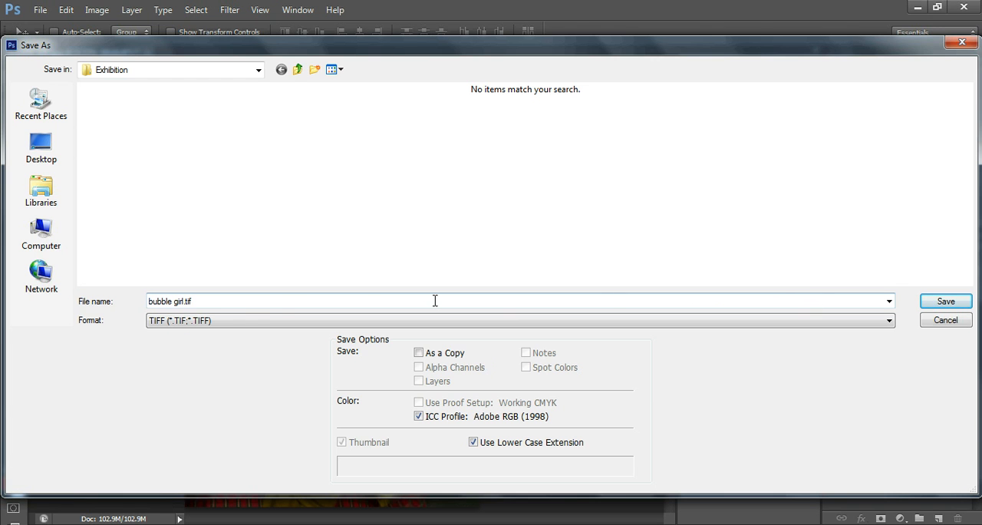
Alternate the save format between JPEG and TIFF, ending with JPEG
click(239, 326)
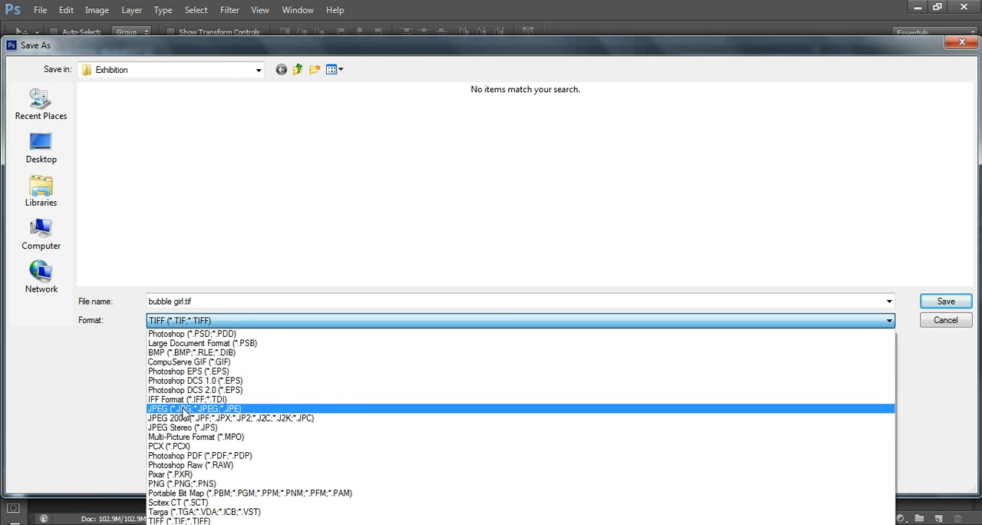
click(184, 408)
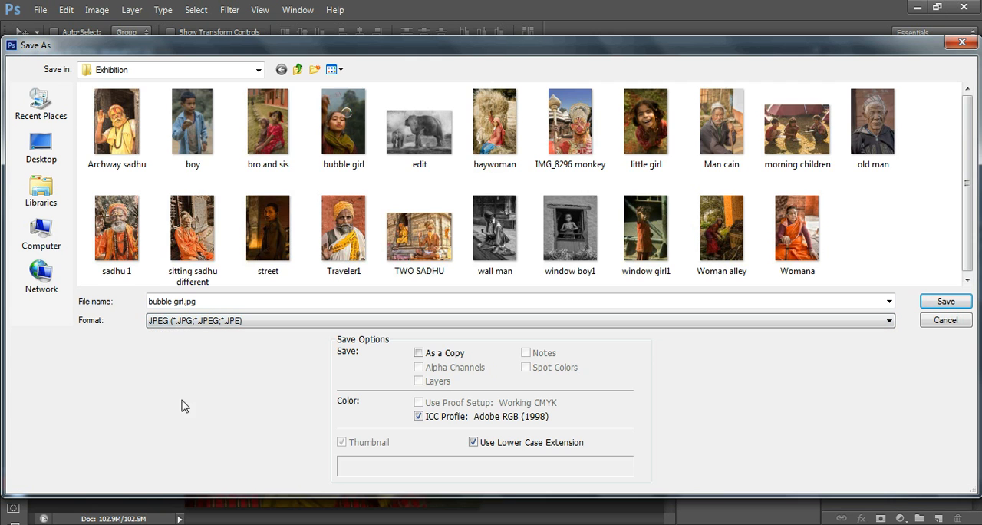
click(185, 322)
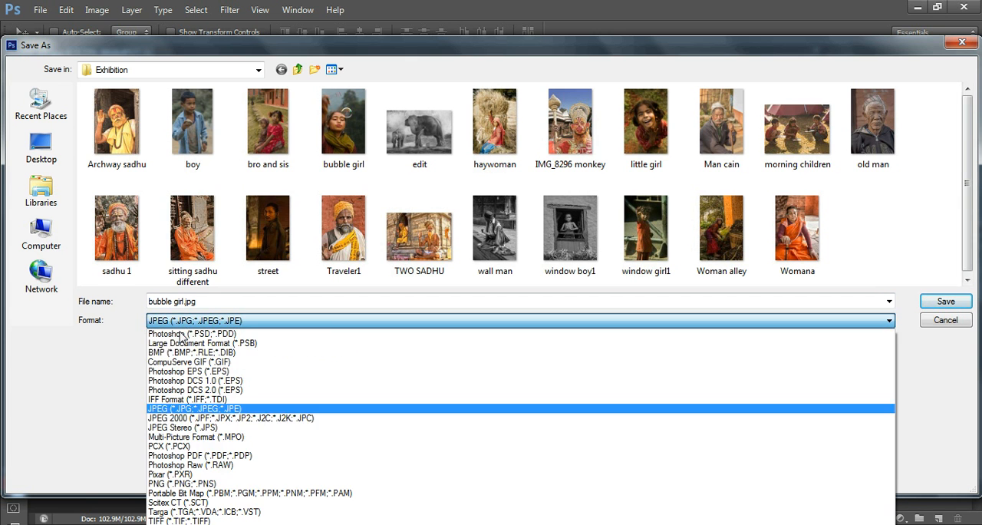
click(175, 520)
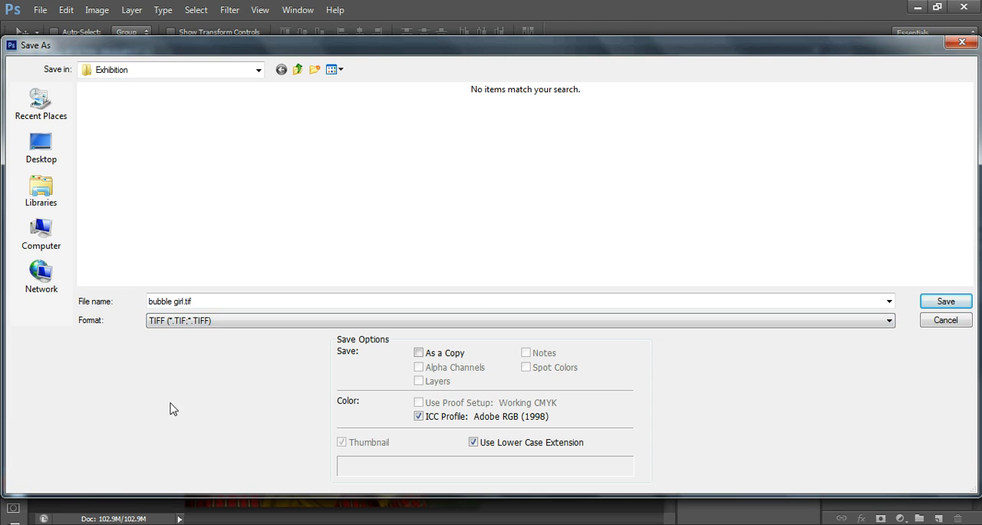
click(193, 322)
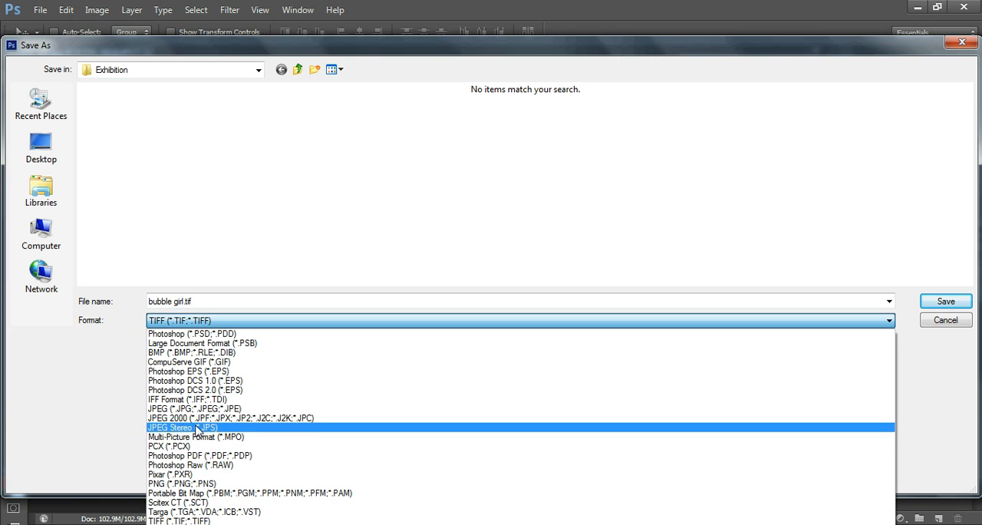
click(186, 409)
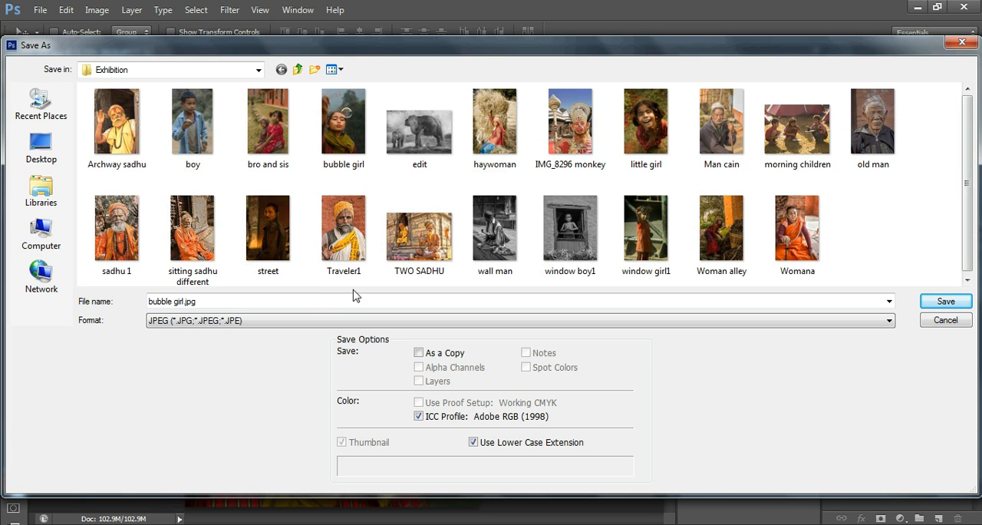
Add a 1 to the bubble girl file name and proceed with saving it as a JPEG
double_click(198, 301)
click(182, 302)
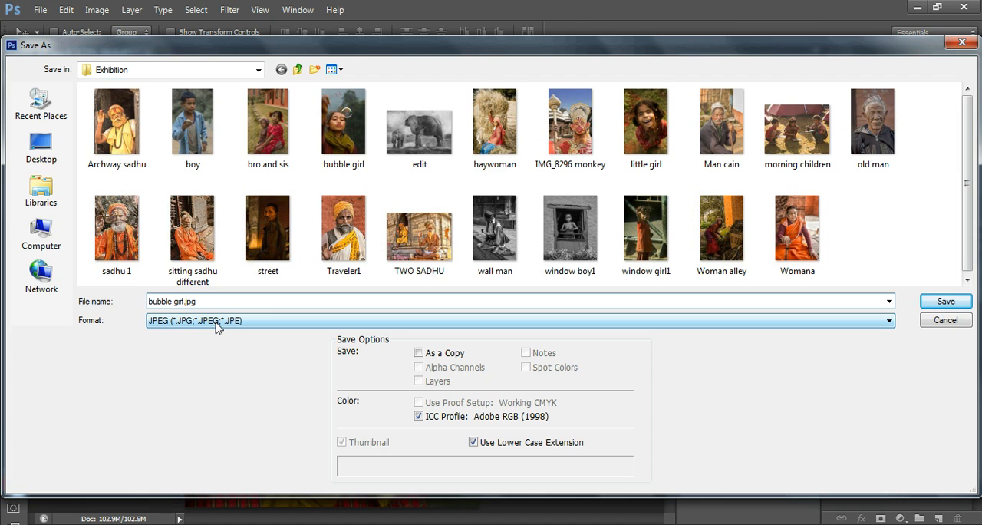
text(1)
click(931, 303)
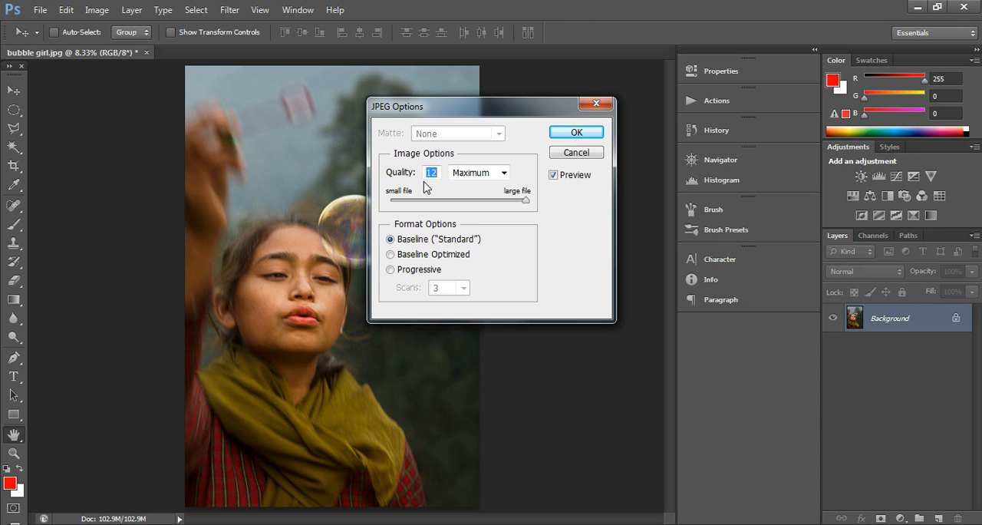
Try lowering the JPEG quality to 6 (Medium), and cancel the save
drag(526, 201, 511, 205)
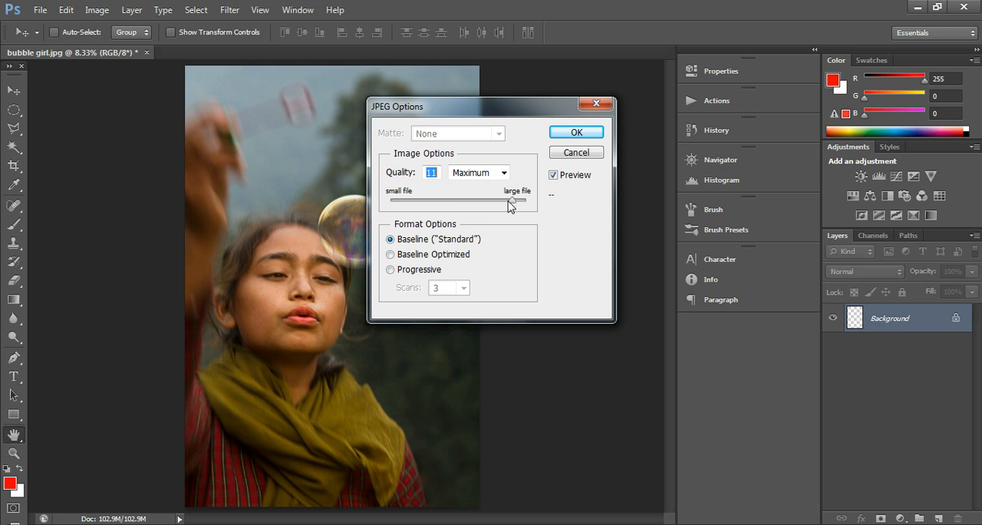
click(456, 203)
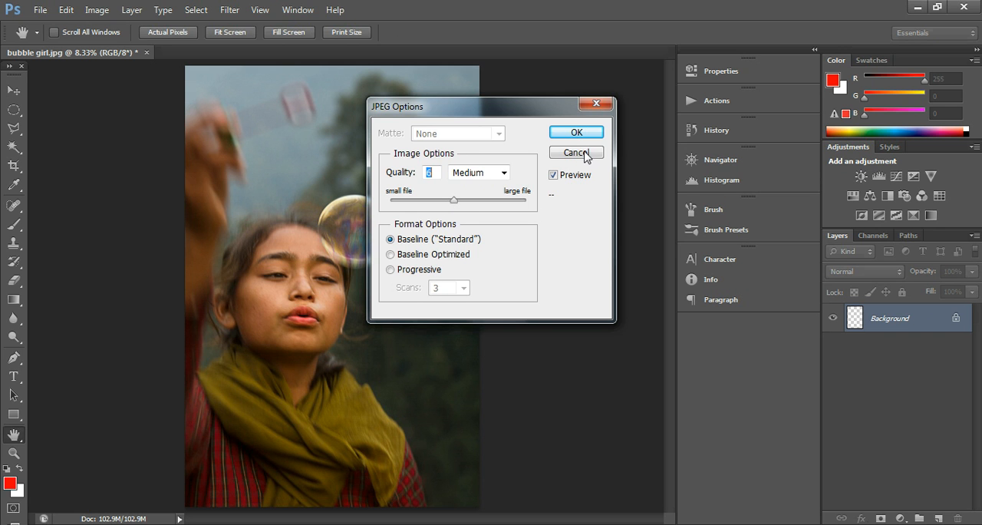
click(598, 102)
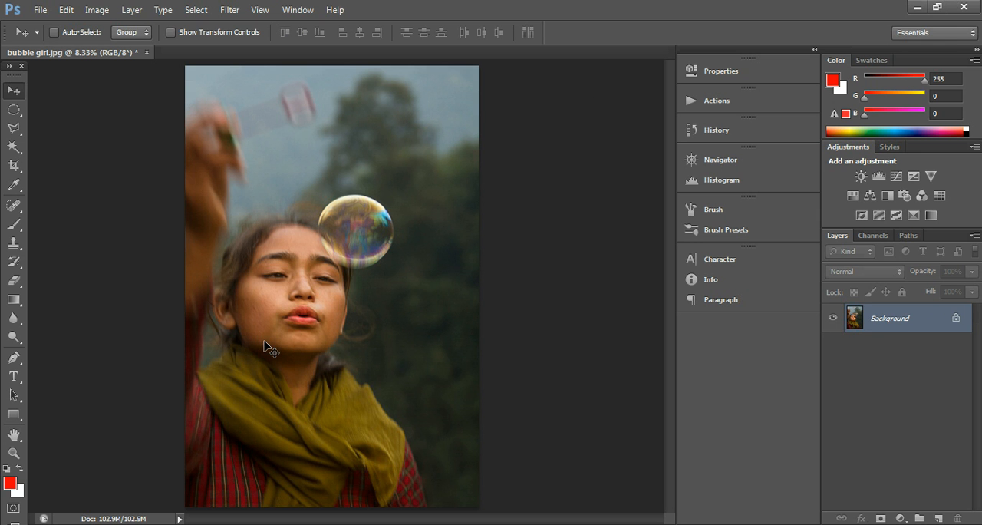
key(ctrl+plus)
key(ctrl+plus)
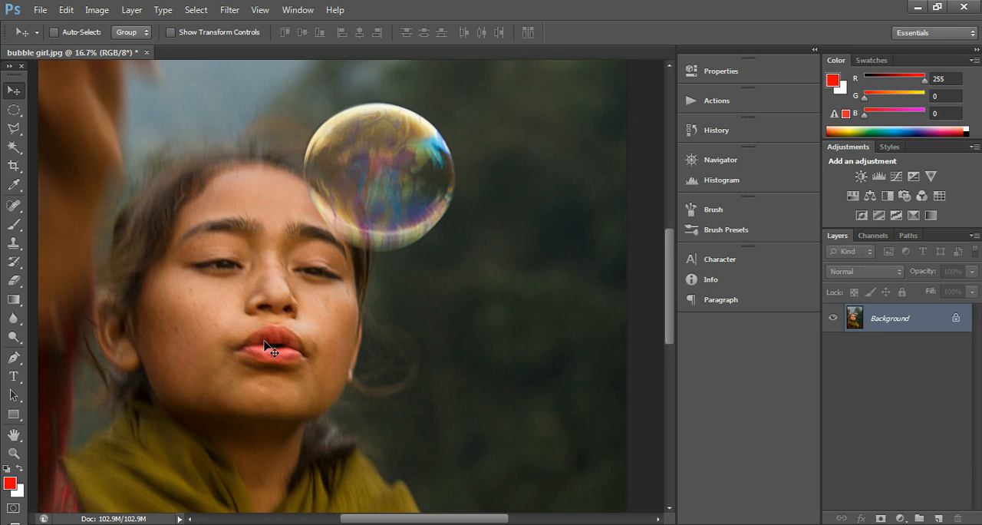
key(ctrl+minus)
key(ctrl+minus)
key(ctrl+minus)
key(ctrl+plus)
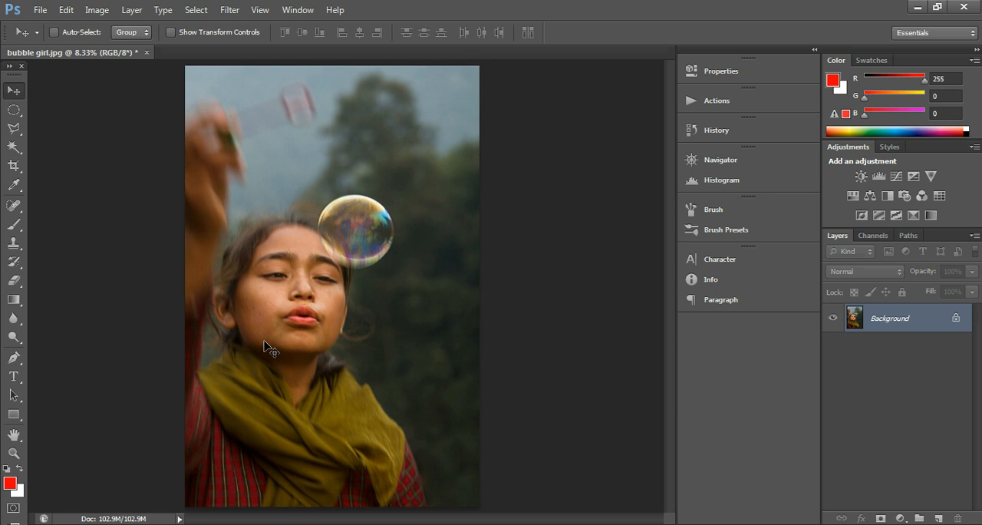